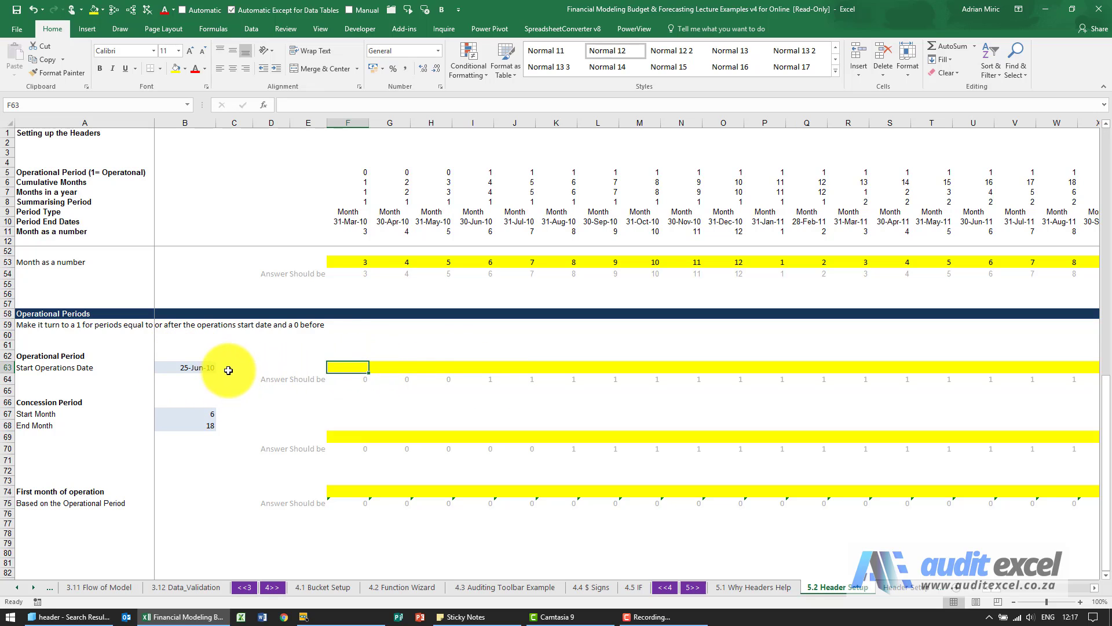
- Start an IF function in F63 with the logical test F10>$B$63, comparing the period end date with the operations start date
click(264, 106)
click(584, 407)
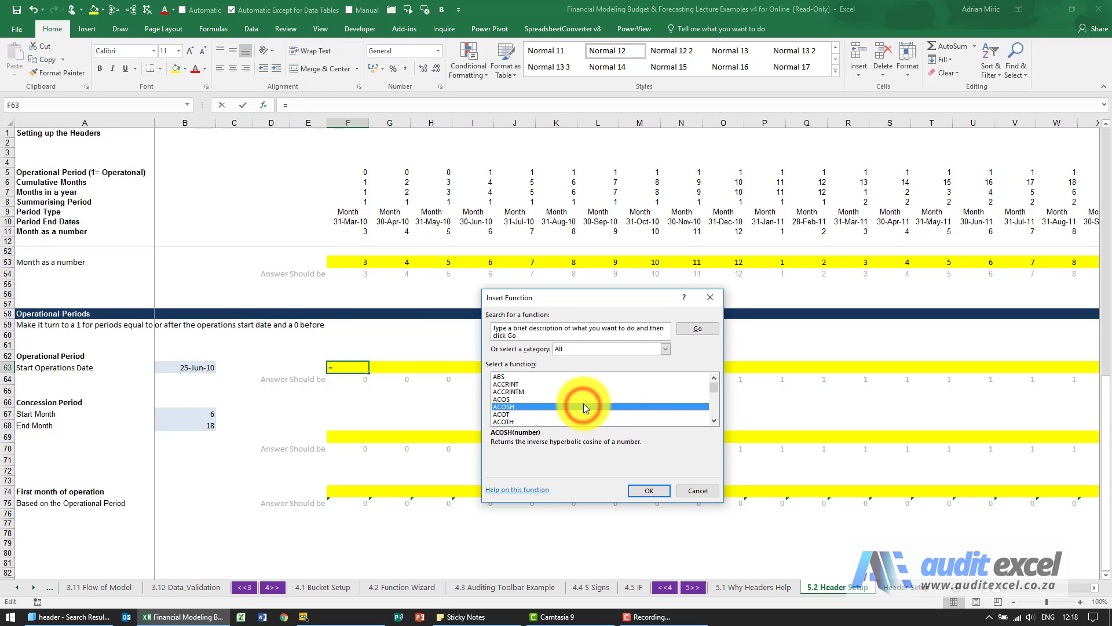
key(i)
key(Return)
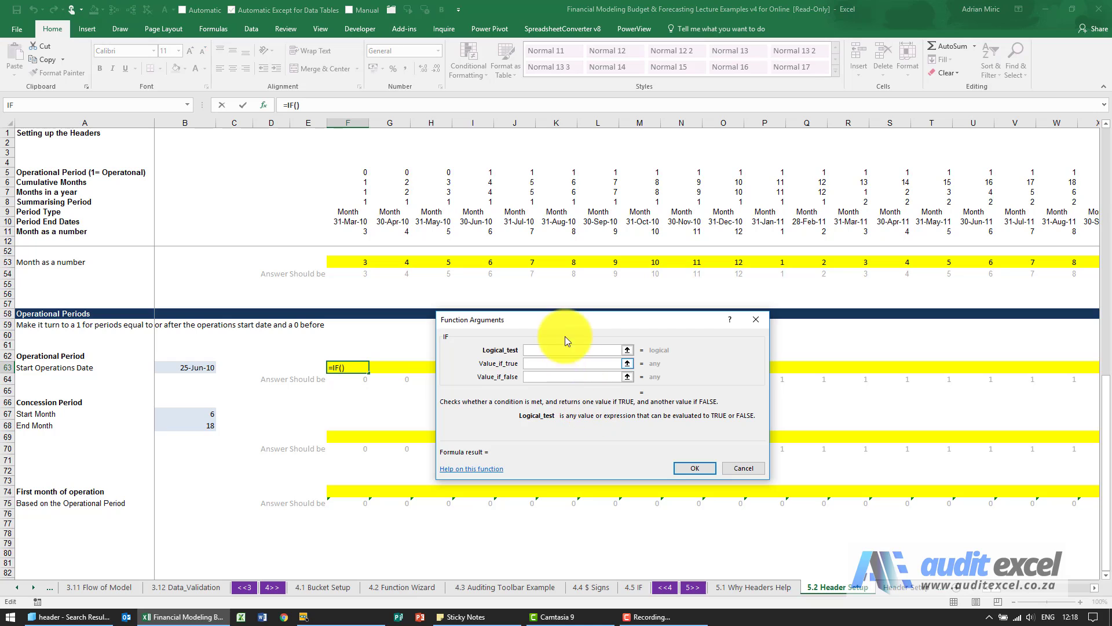
drag(565, 319, 569, 394)
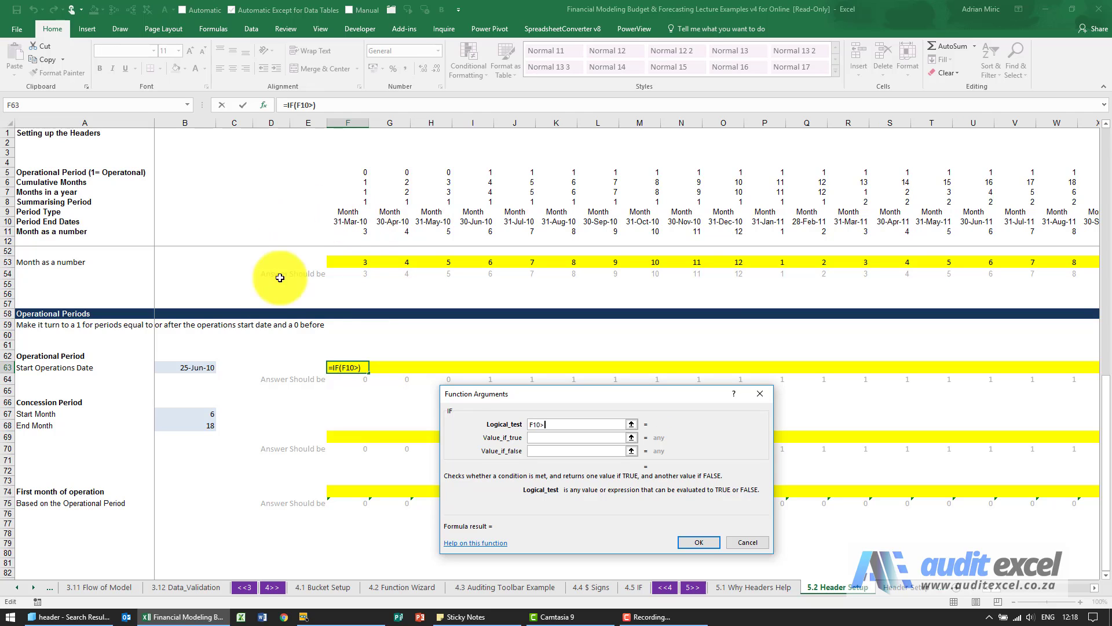
click(197, 368)
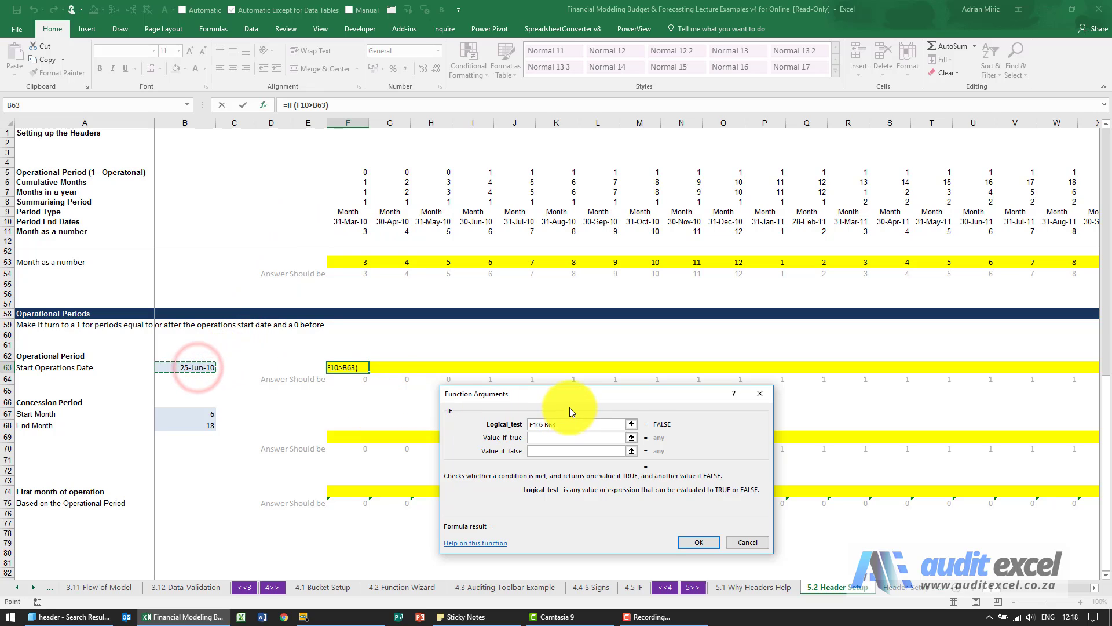
- Complete the IF function in F63 so it returns 1 when true and 0 when false
click(562, 440)
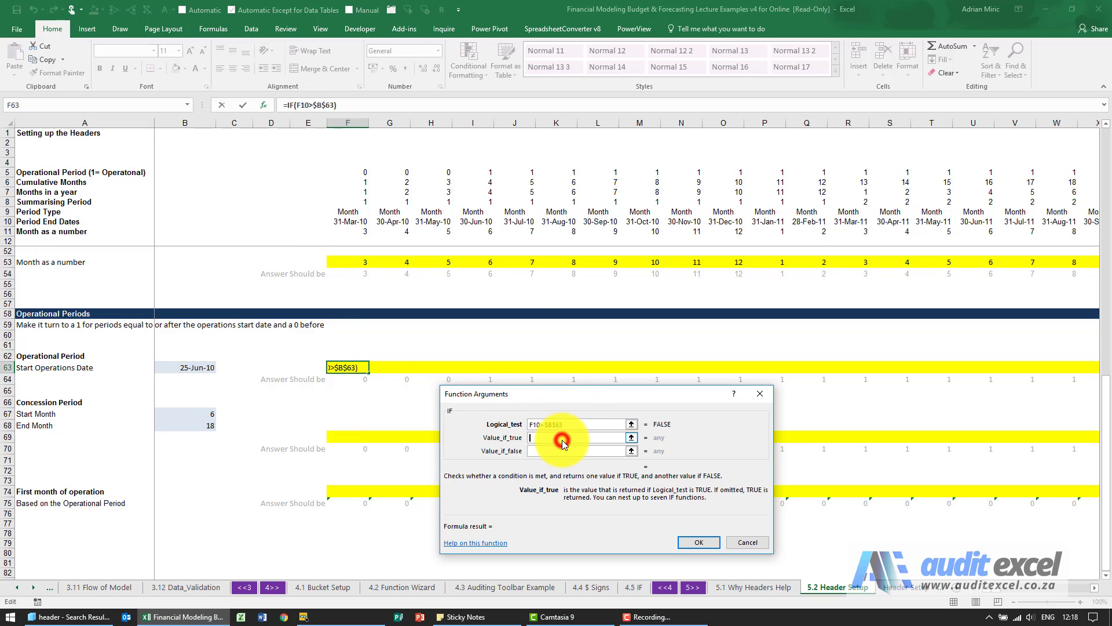
text(1)
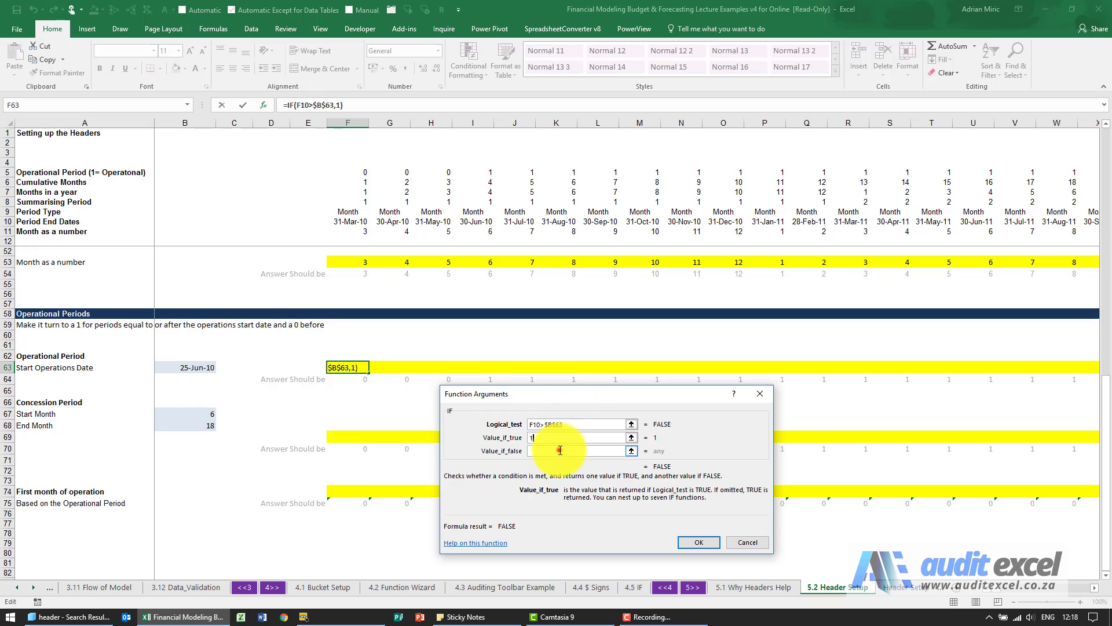
click(560, 451)
text(0)
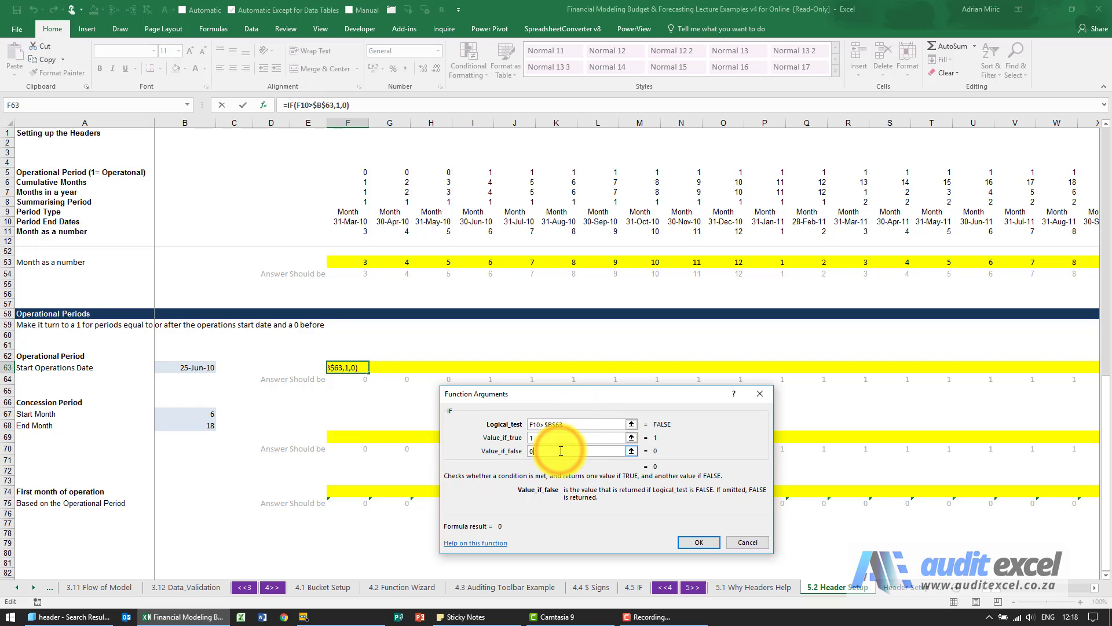
click(699, 540)
- Copy the F63 formula across the Operational Period row through AC63
key(ctrl+c)
key(Down)
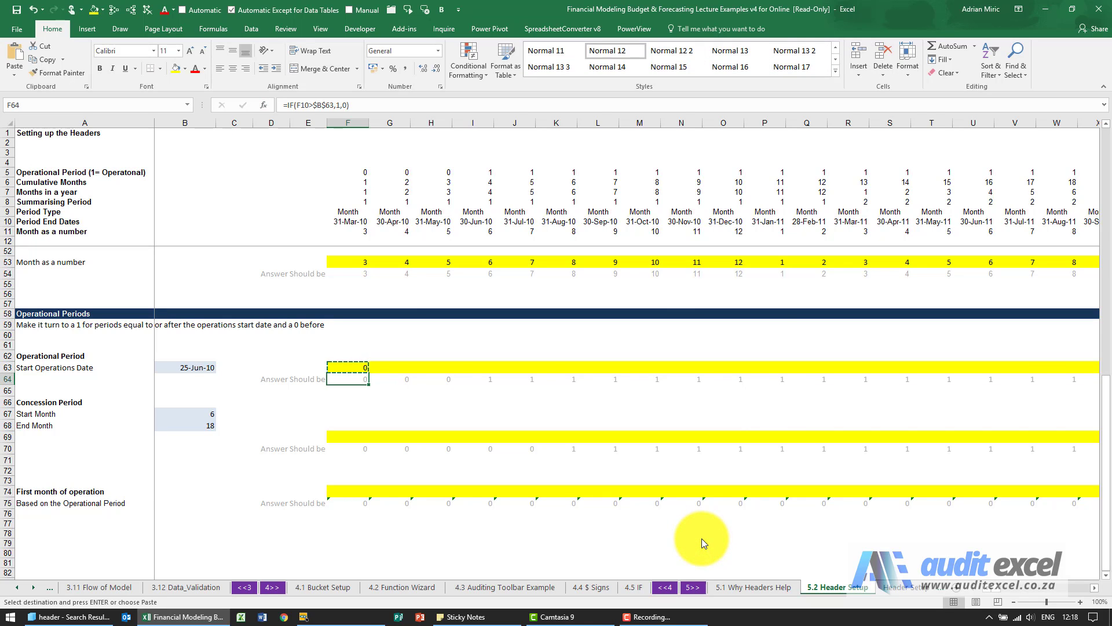
key(ctrl+Right)
key(Up)
key(ctrl+shift+Left)
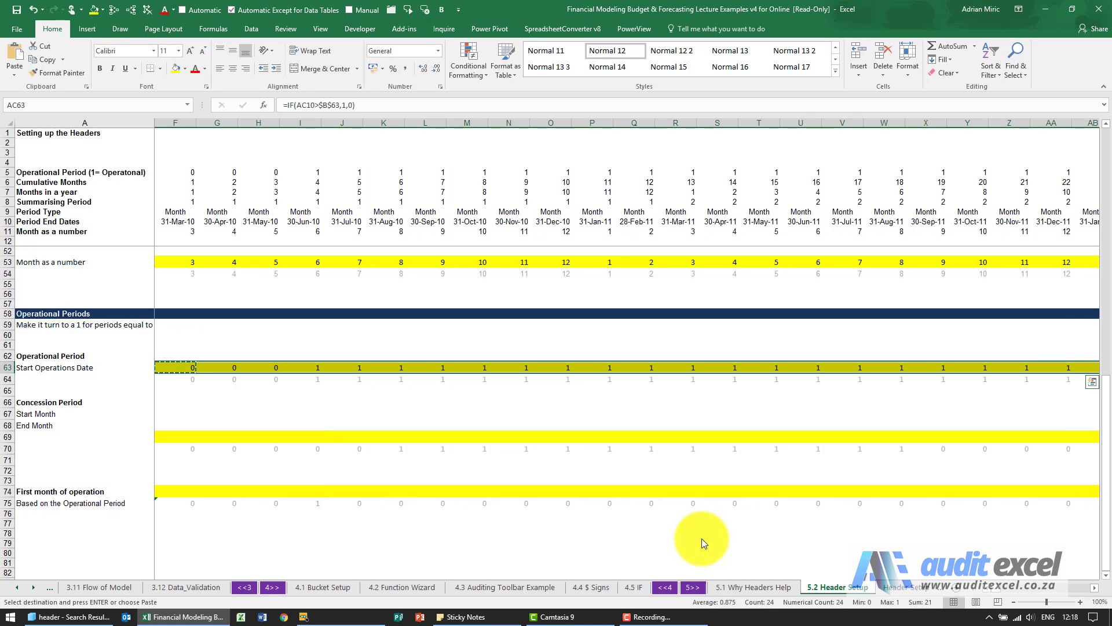
key(ctrl+v)
key(ctrl+Left)
key(ctrl+Left)
key(ctrl+Right)
key(ctrl+Right)
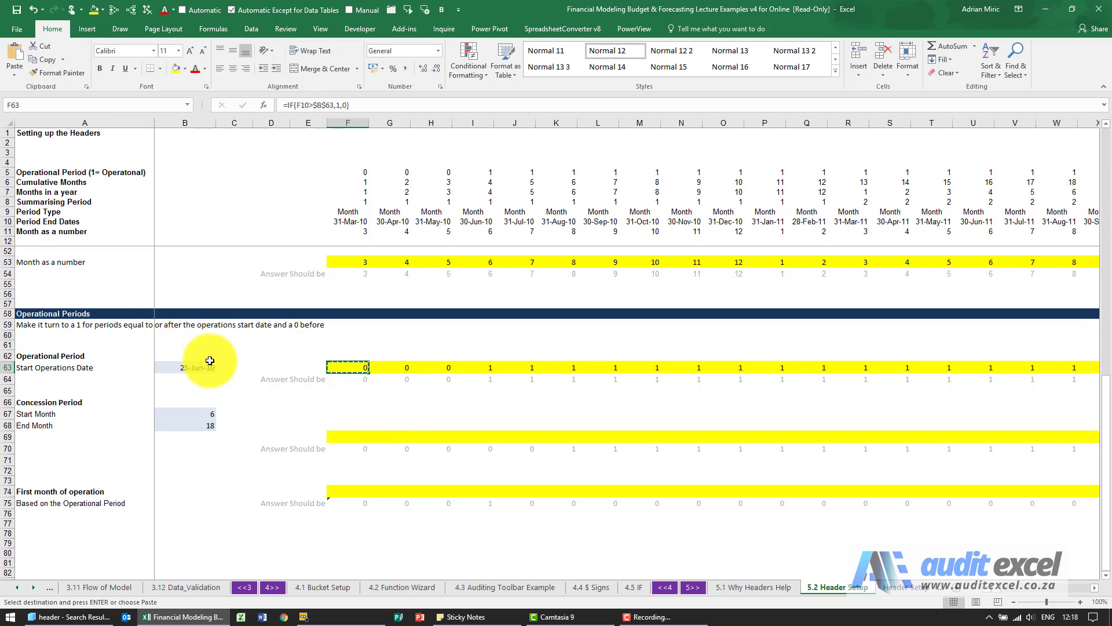
- Start an AND function in K69 of the Concession Period row with the first condition K6>=$B$67
click(202, 366)
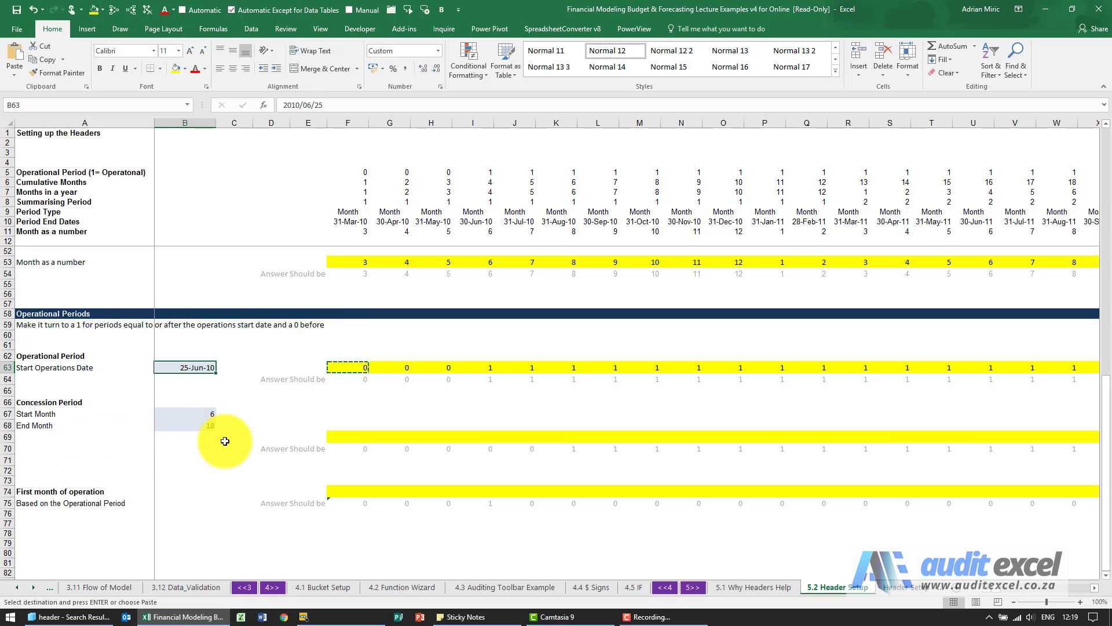
click(364, 435)
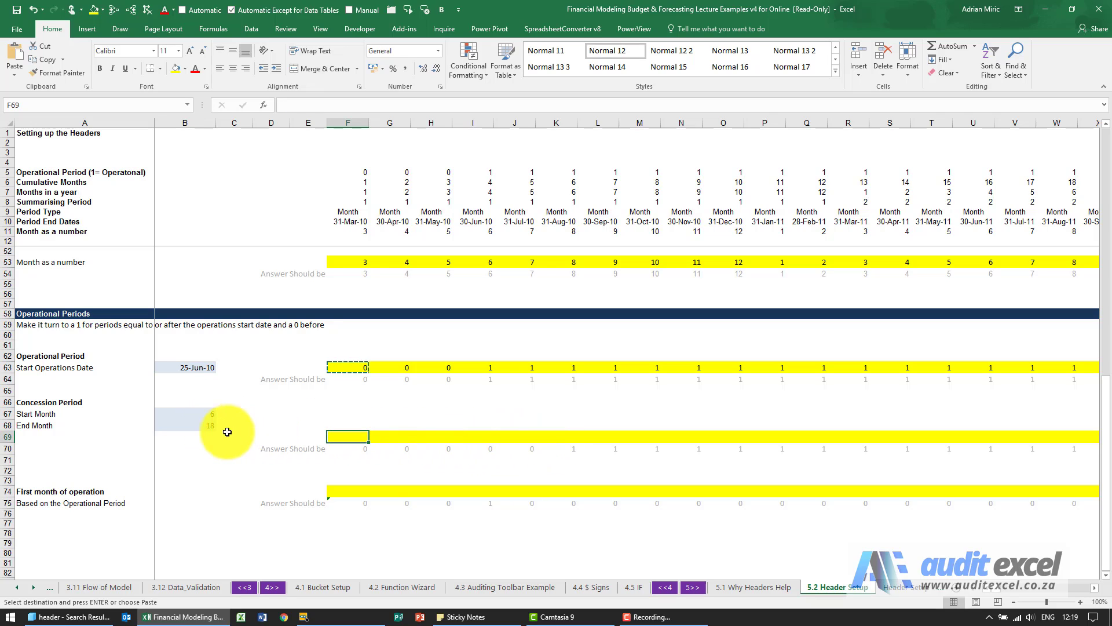
click(570, 435)
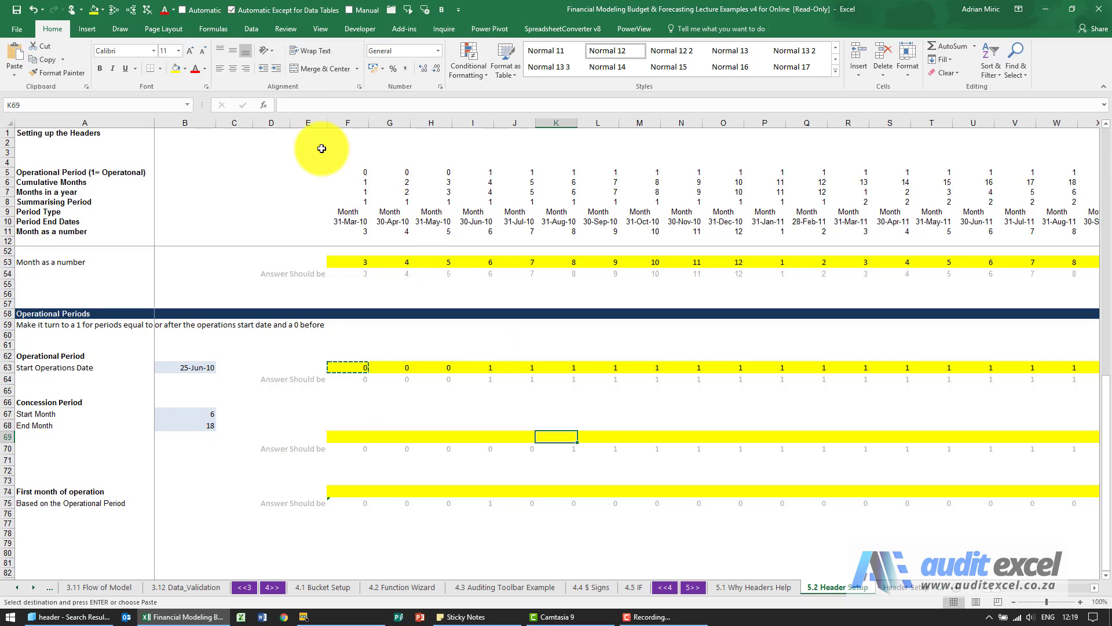
click(264, 105)
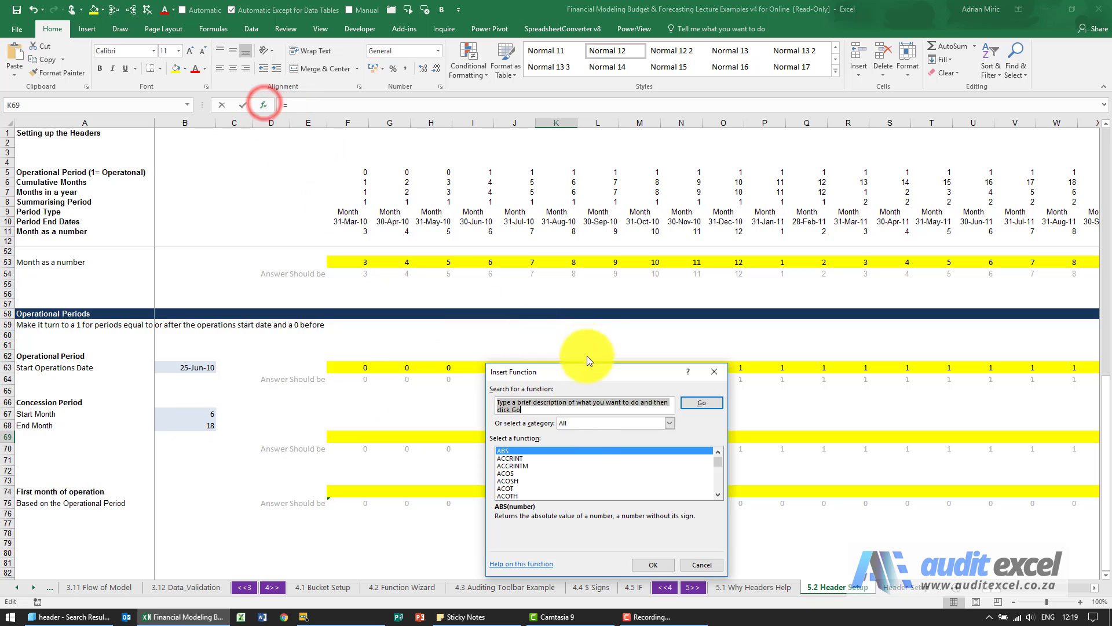
click(572, 474)
text(an)
key(Return)
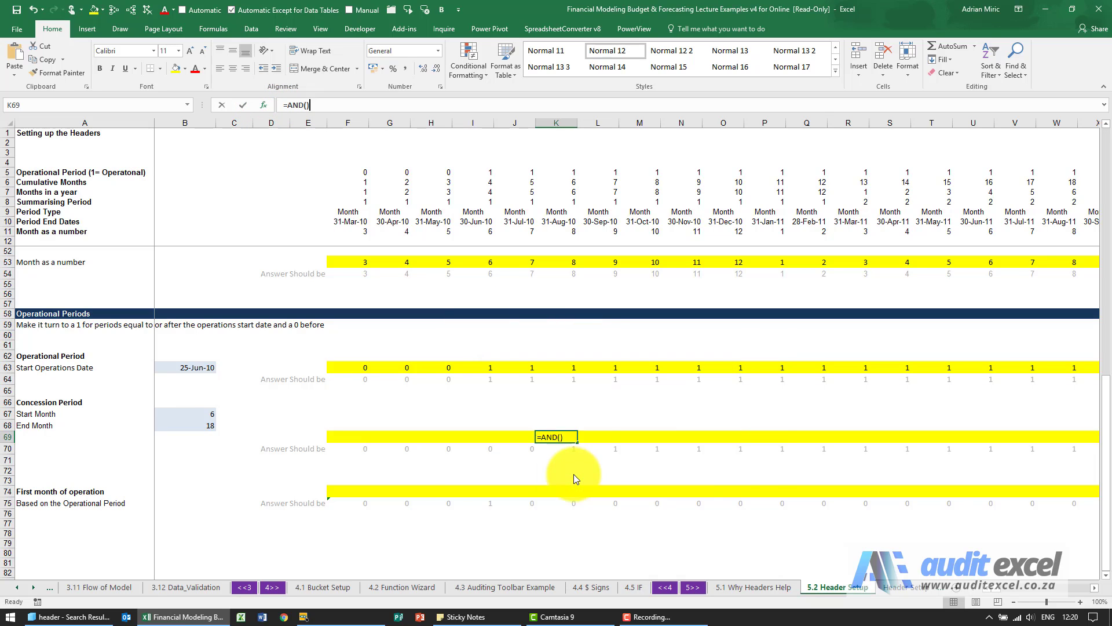
drag(596, 395, 799, 392)
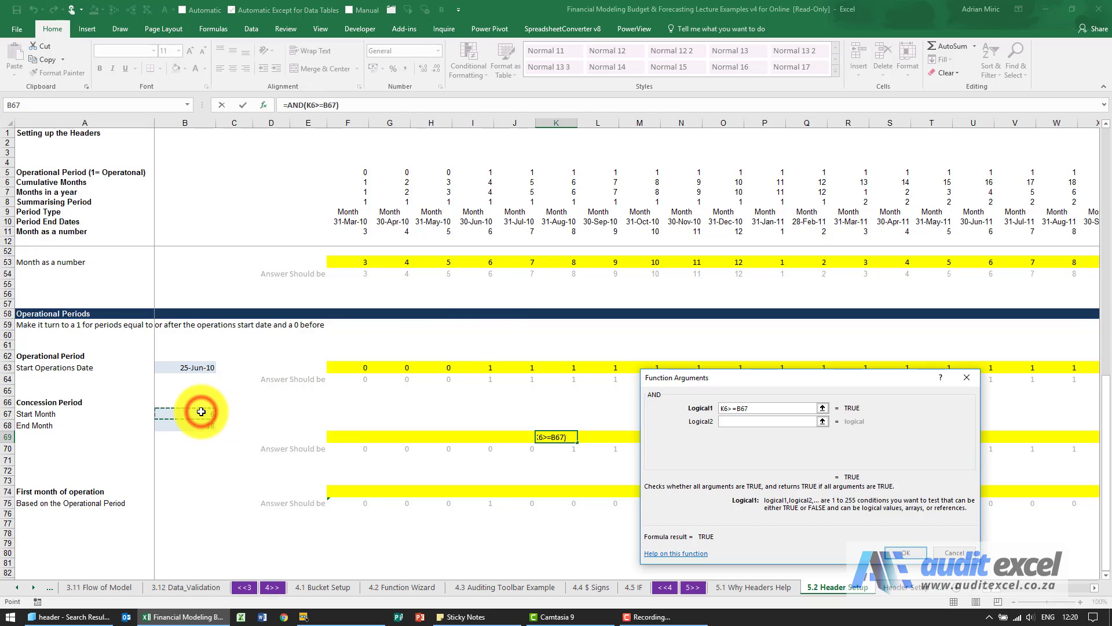
- Add the second condition K6<=$B$68 to the AND function in K69 and accept the formula
click(730, 422)
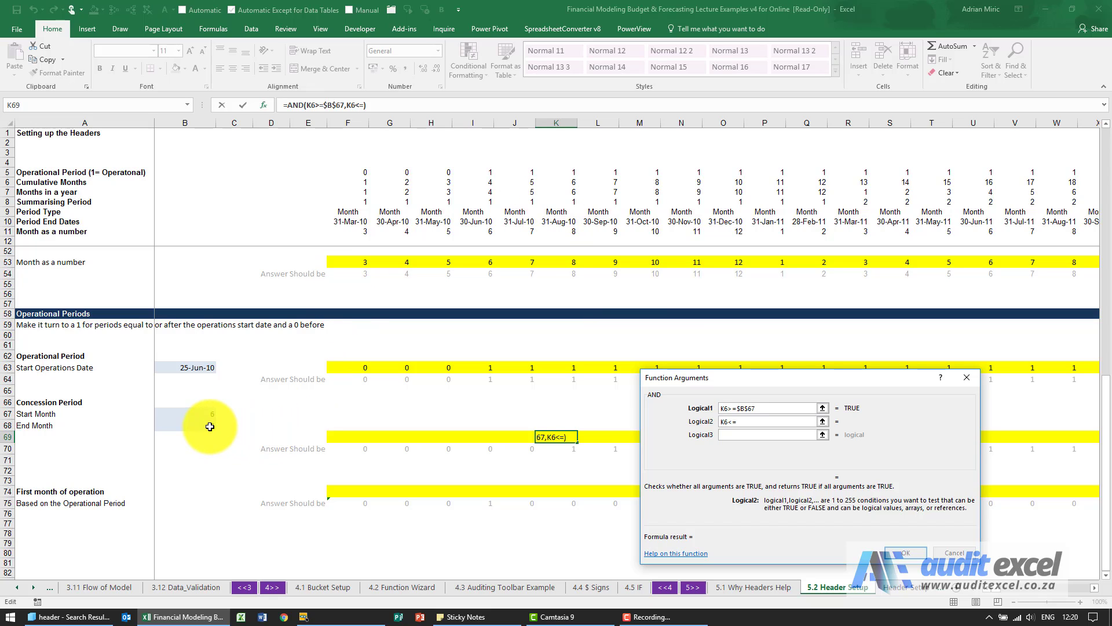
key(F4)
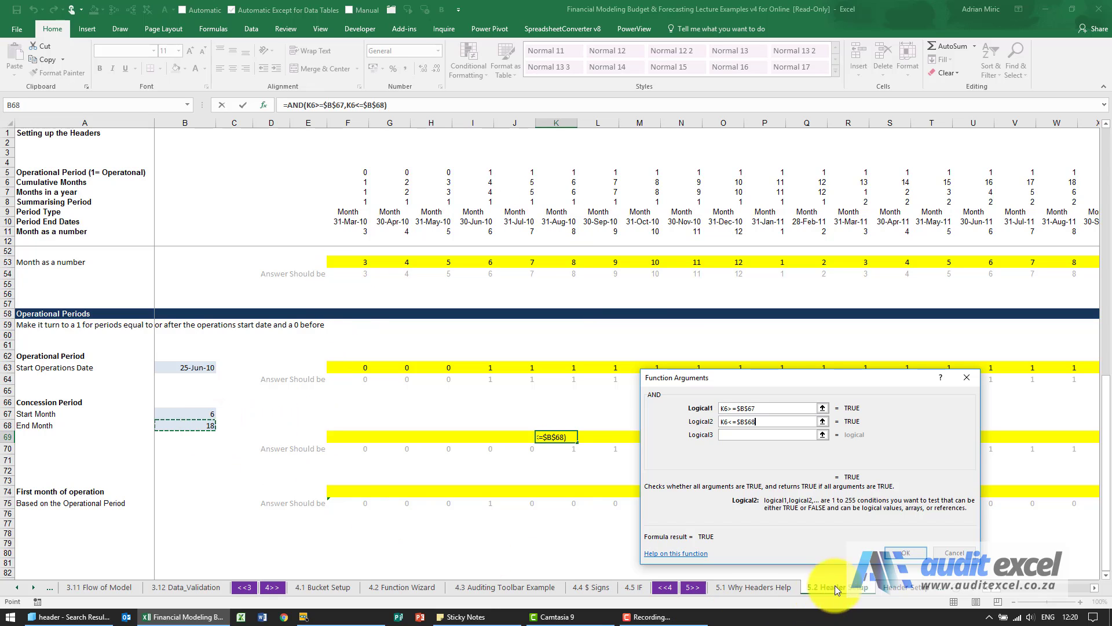
click(905, 553)
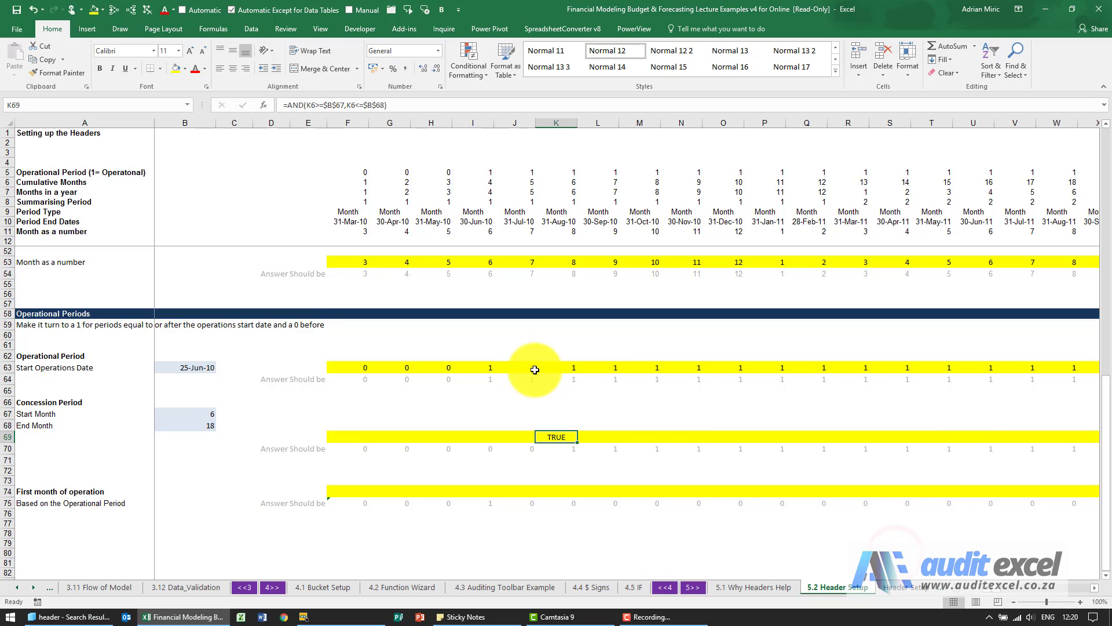
- Insert a double minus before AND in K69 so the formula gives 1 or 0 instead of TRUE or FALSE
click(287, 108)
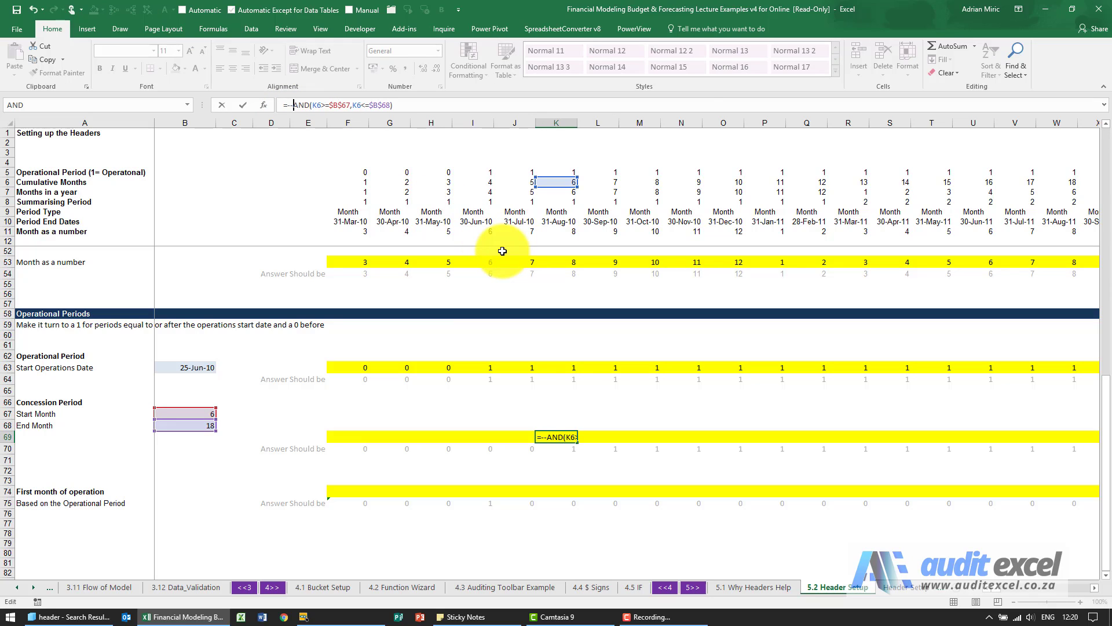
text(--)
key(Return)
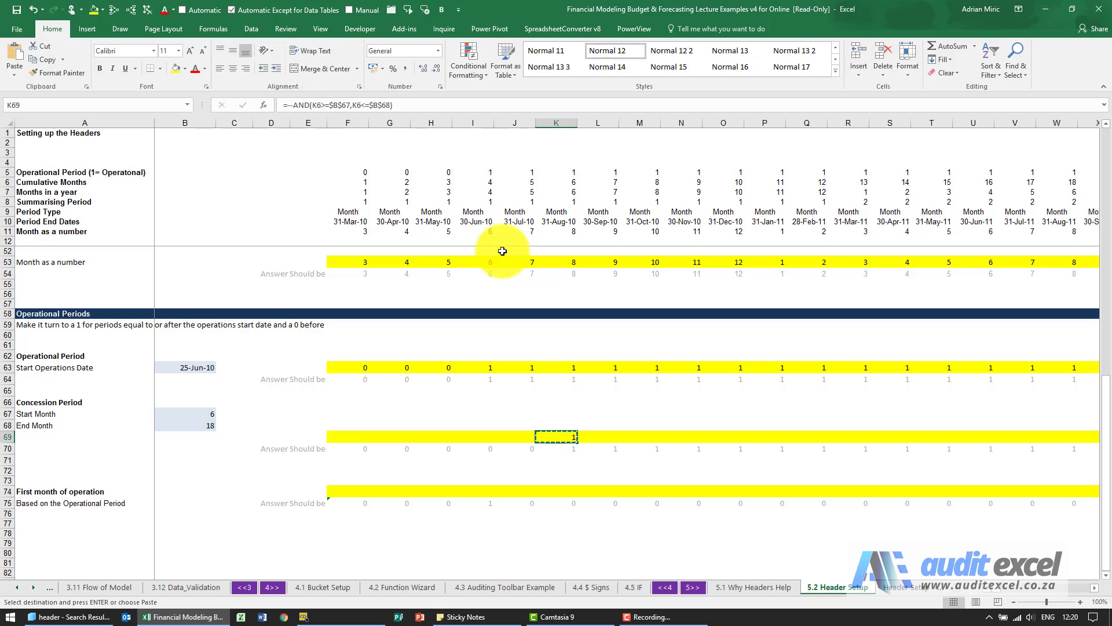
- Copy the K69 formula into the adjacent cells J69 and L69
key(Left)
key(Right)
key(Right)
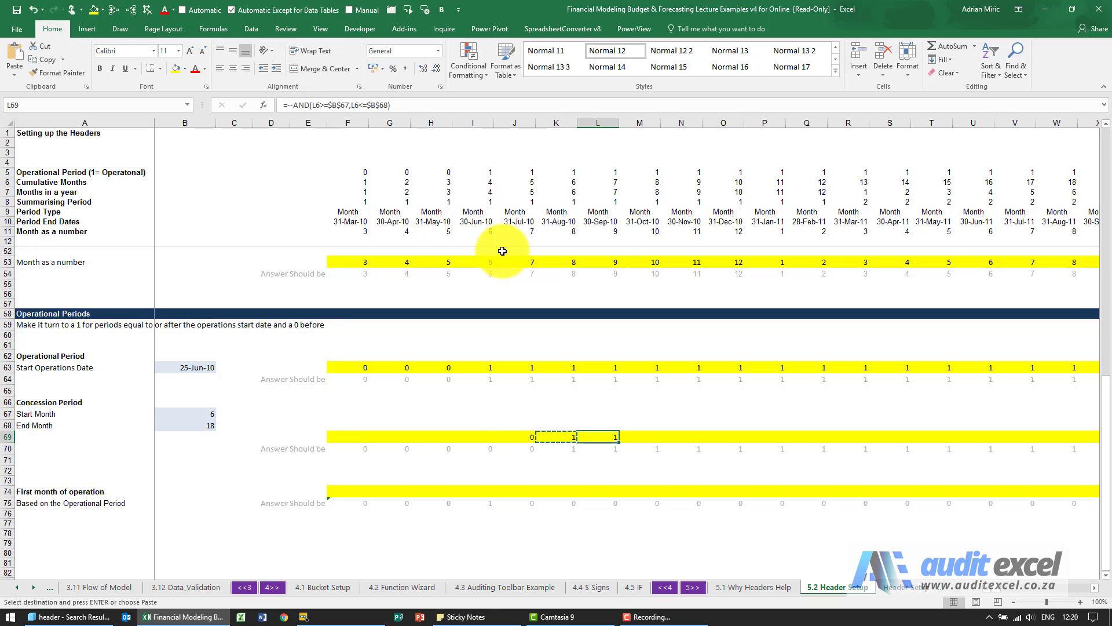
- Paste the concession formula across the whole highlighted row from F69 to AC69
key(ctrl+Right)
key(Up)
key(ctrl+shift+Left)
key(ctrl+shift+Left)
key(ctrl+shift+Left)
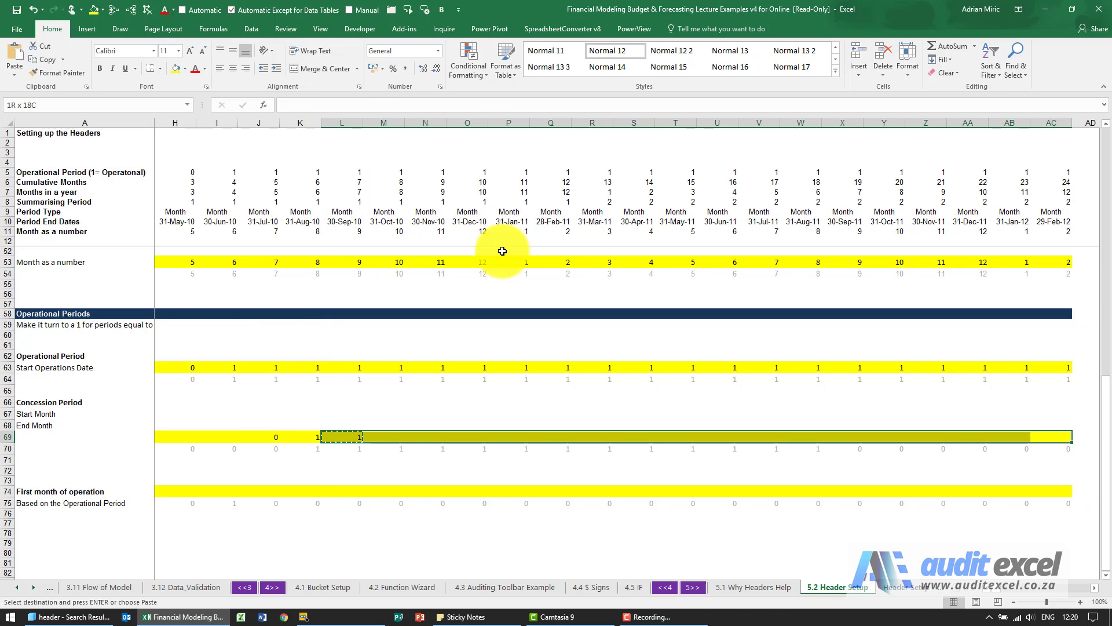
key(shift+Right)
key(shift+Right)
key(shift+Right)
key(shift+Right)
key(shift+Right)
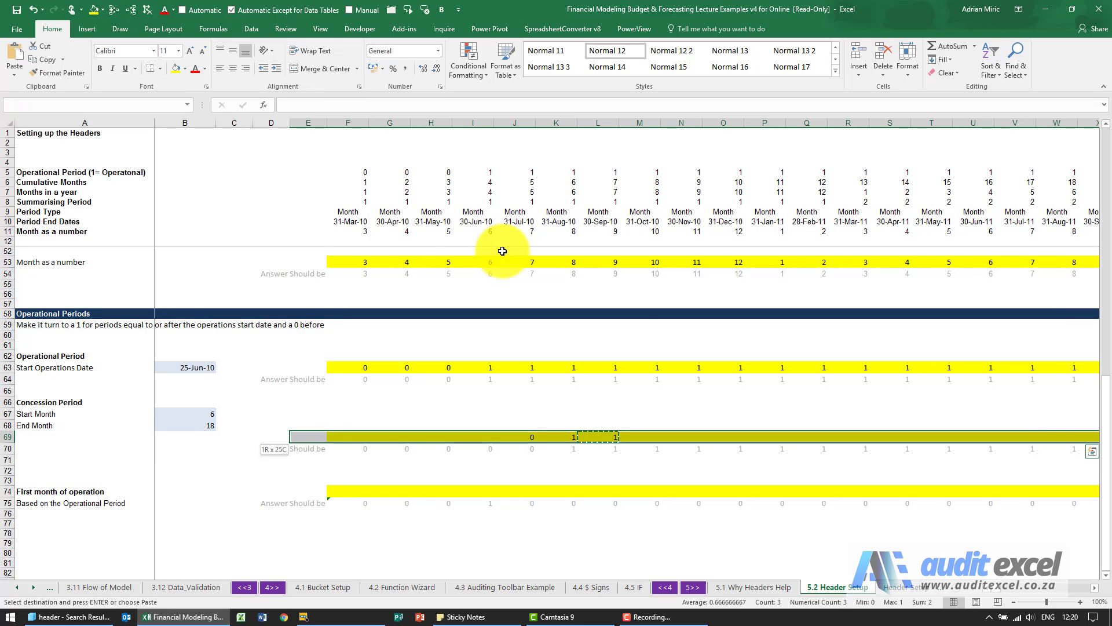
key(Home)
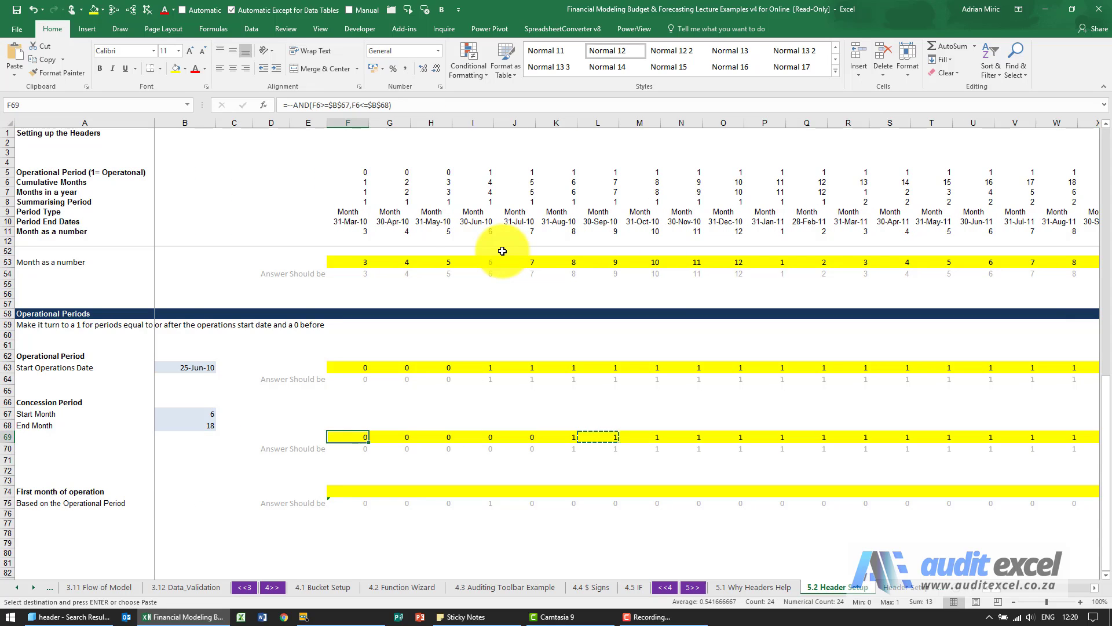
- Check the Concession Period flags in row 69 against the expected answers through the final months
key(Right)
key(Right)
key(Right)
key(Right)
key(Right)
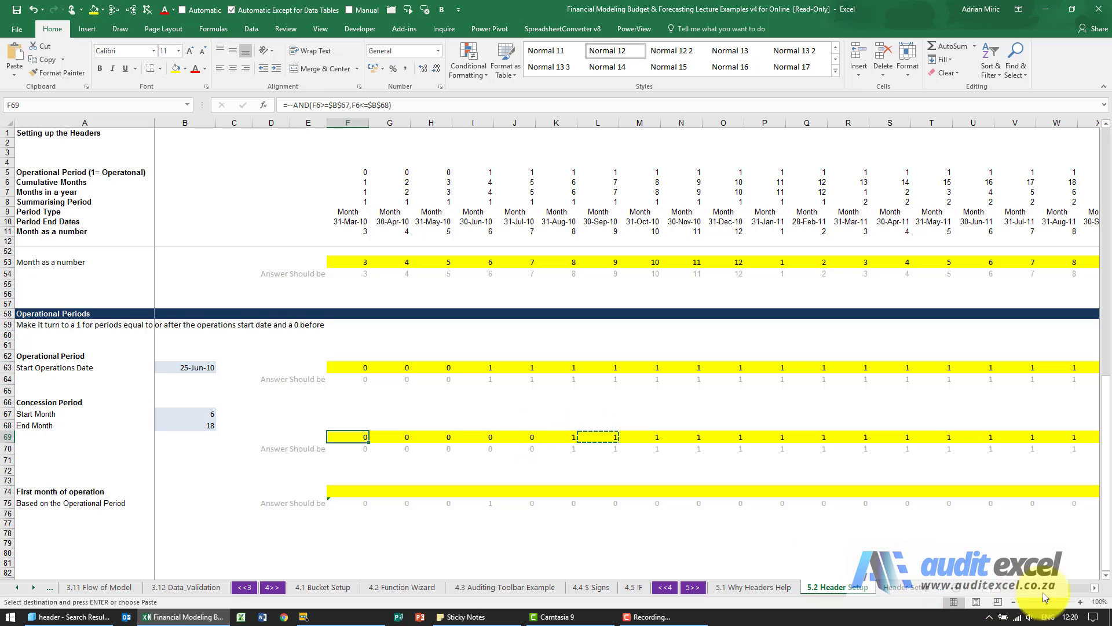
click(1094, 588)
click(1094, 588)
click(1095, 588)
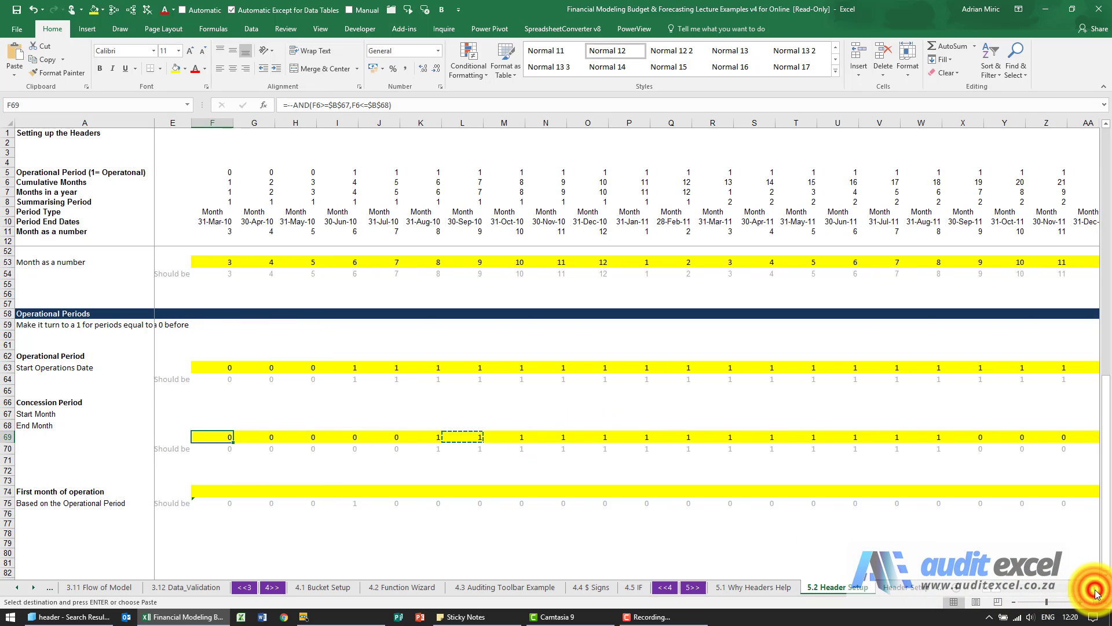
click(1094, 587)
click(1095, 588)
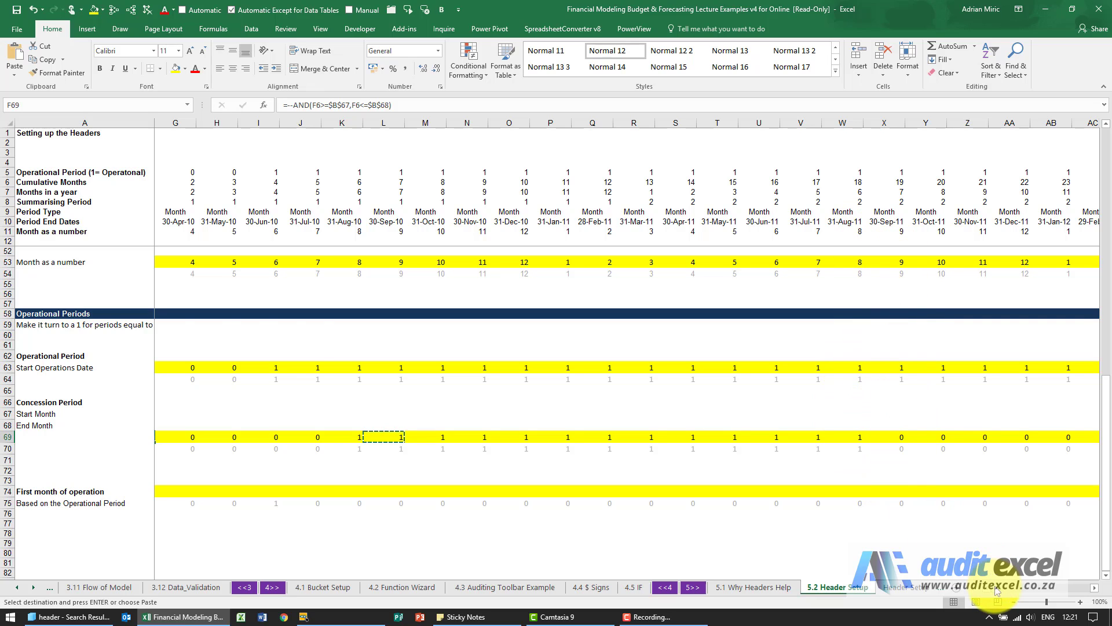
scroll(997, 589, left, 2)
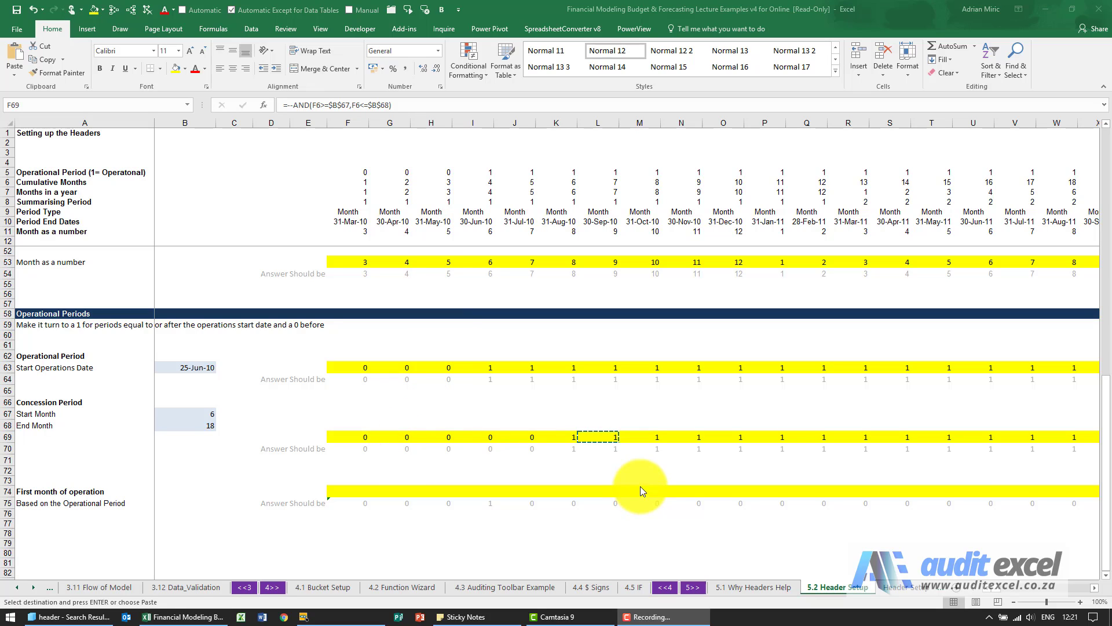
click(634, 478)
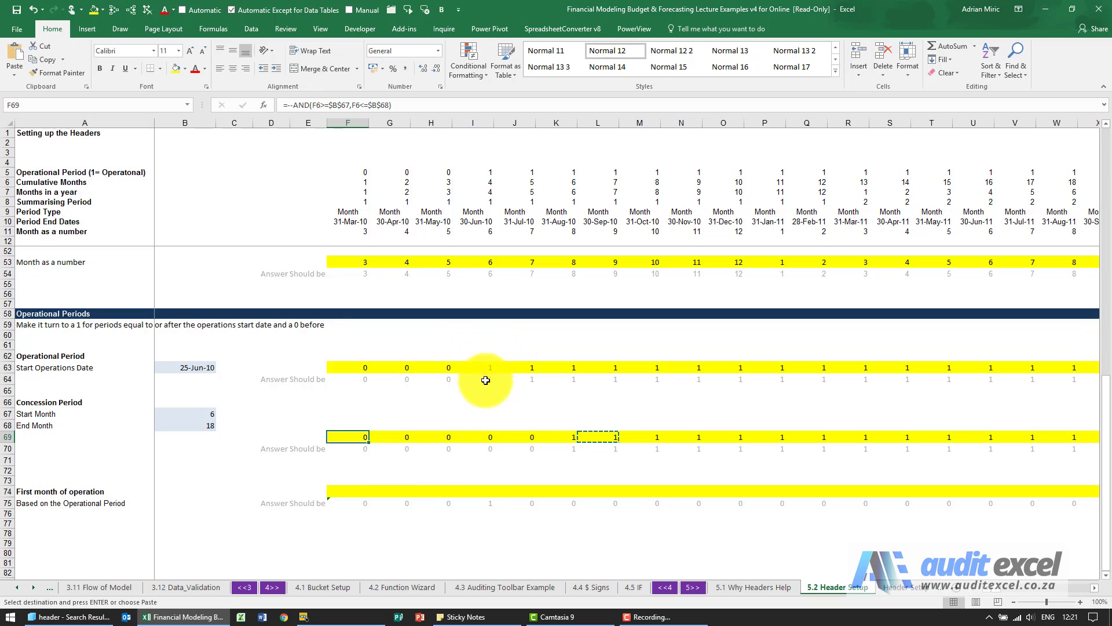
- Enter an AND function in I74 of the First month of operation row with the conditions H63=0 and I63=1
click(489, 491)
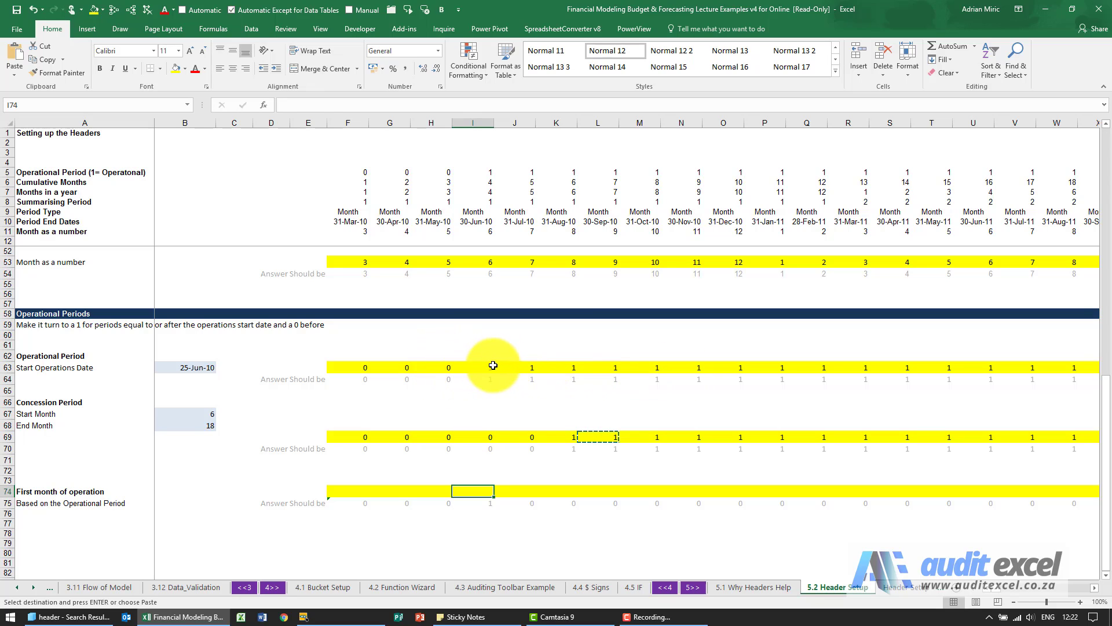
click(264, 105)
click(714, 470)
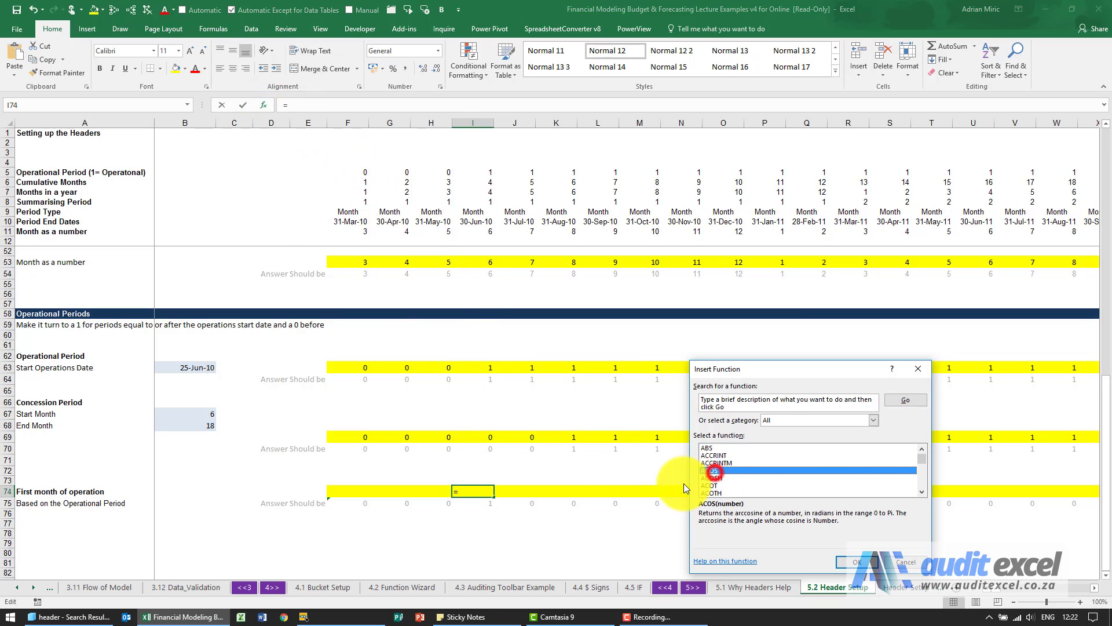
text(and)
key(Return)
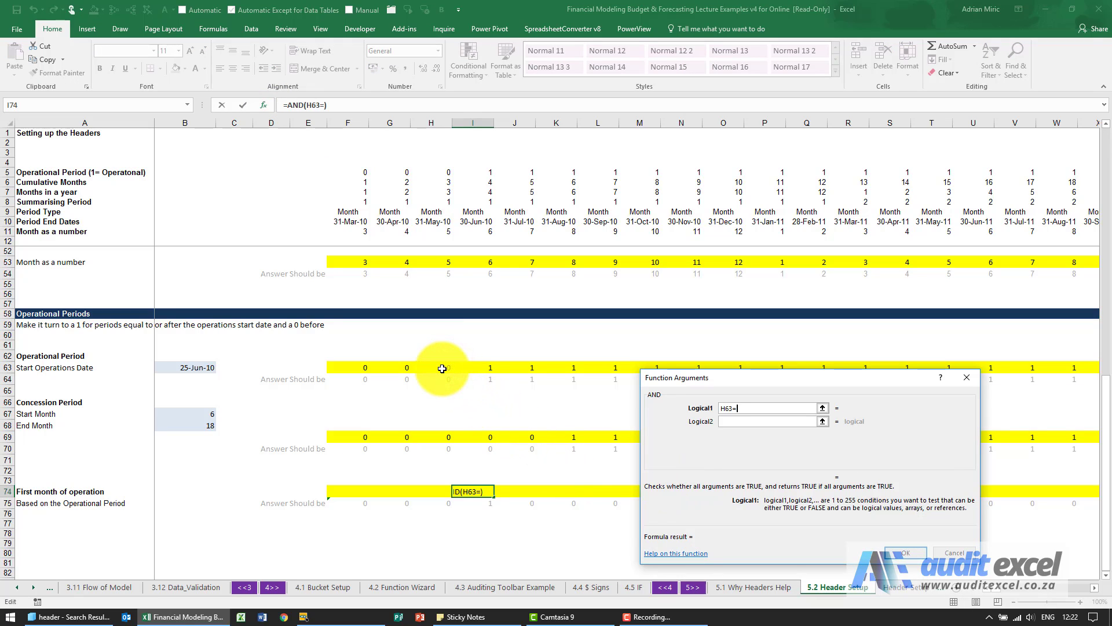
click(733, 423)
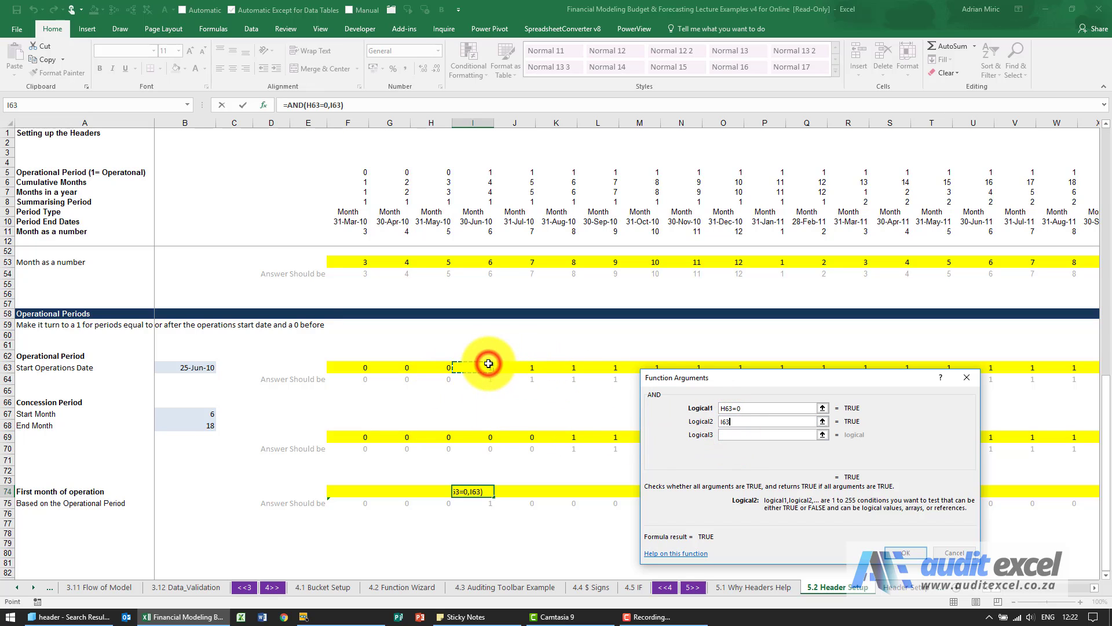
text(=1)
click(897, 554)
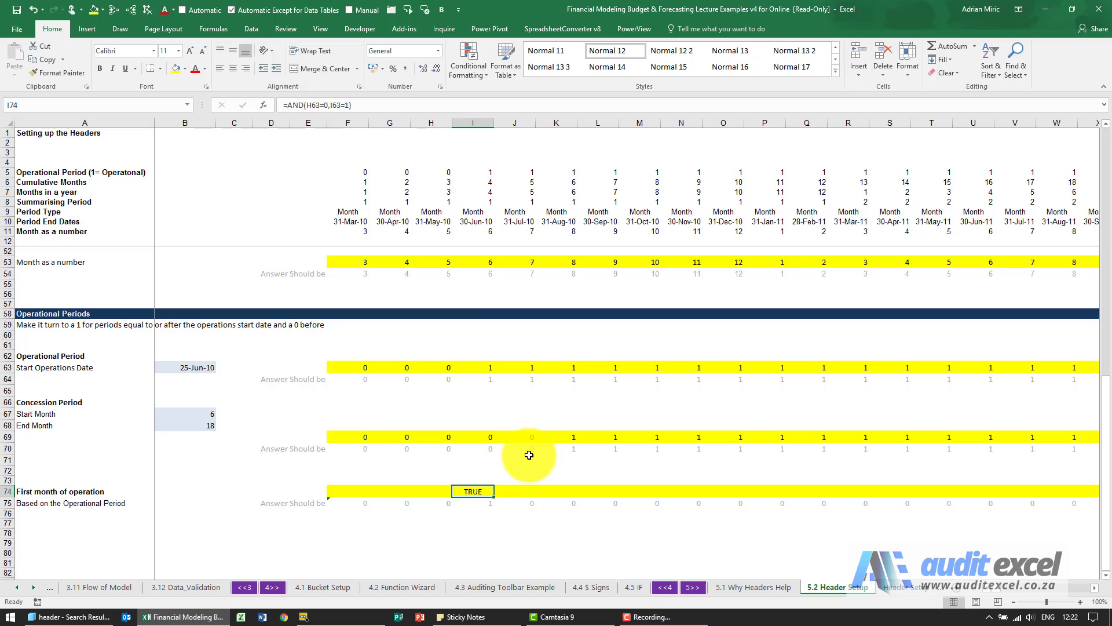
- Wrap the AND test in I74 in an IF function that returns 1 when it equals TRUE and 0 otherwise
click(289, 104)
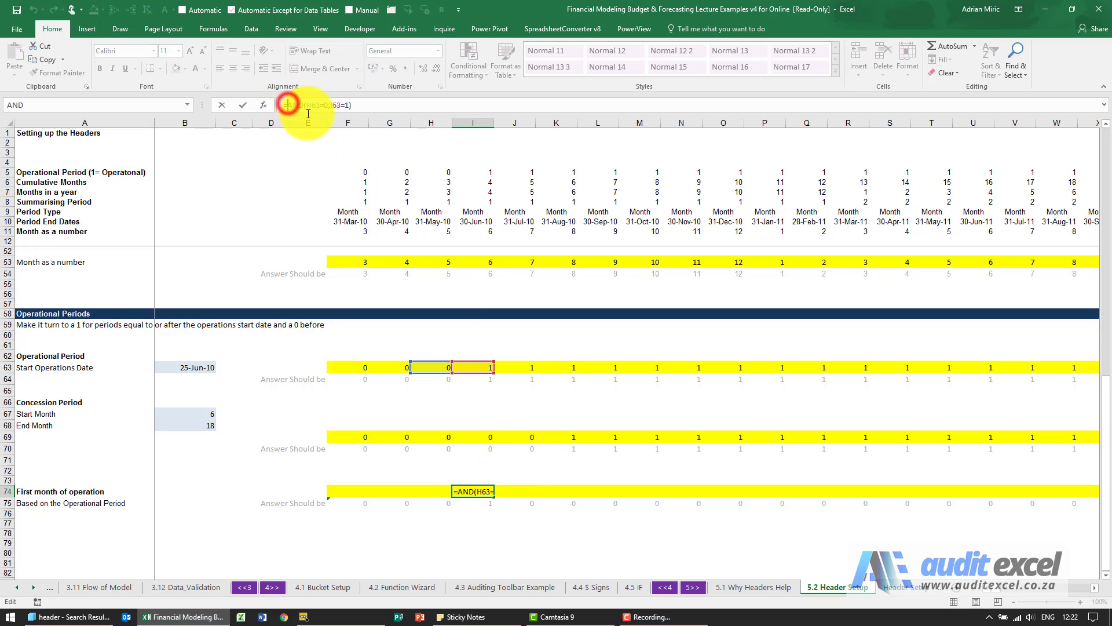
text(if()
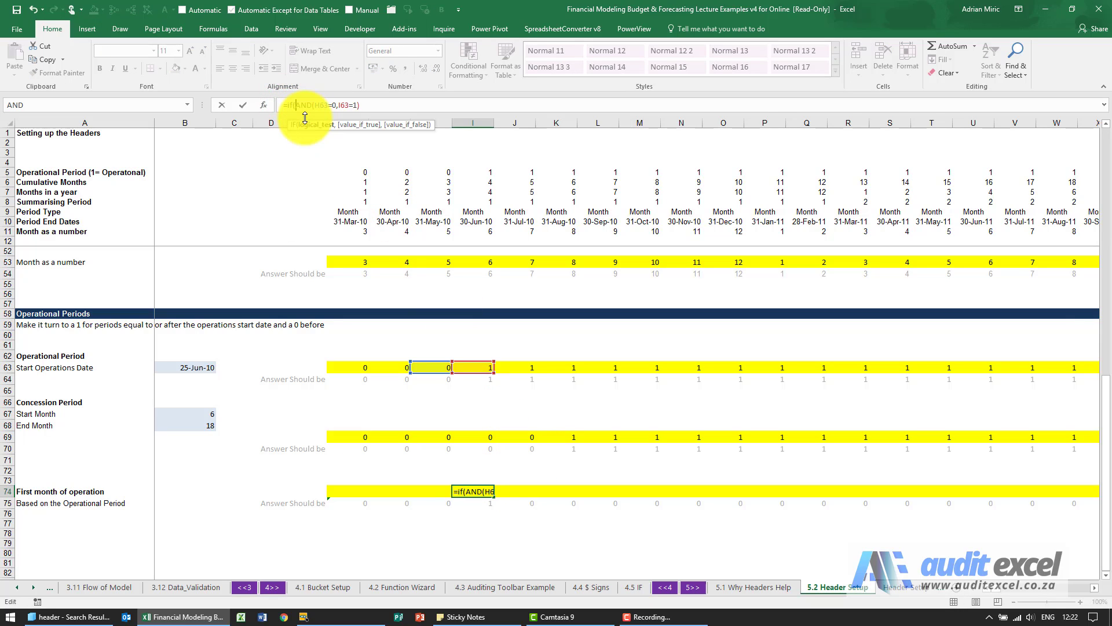
click(369, 106)
text(=TR)
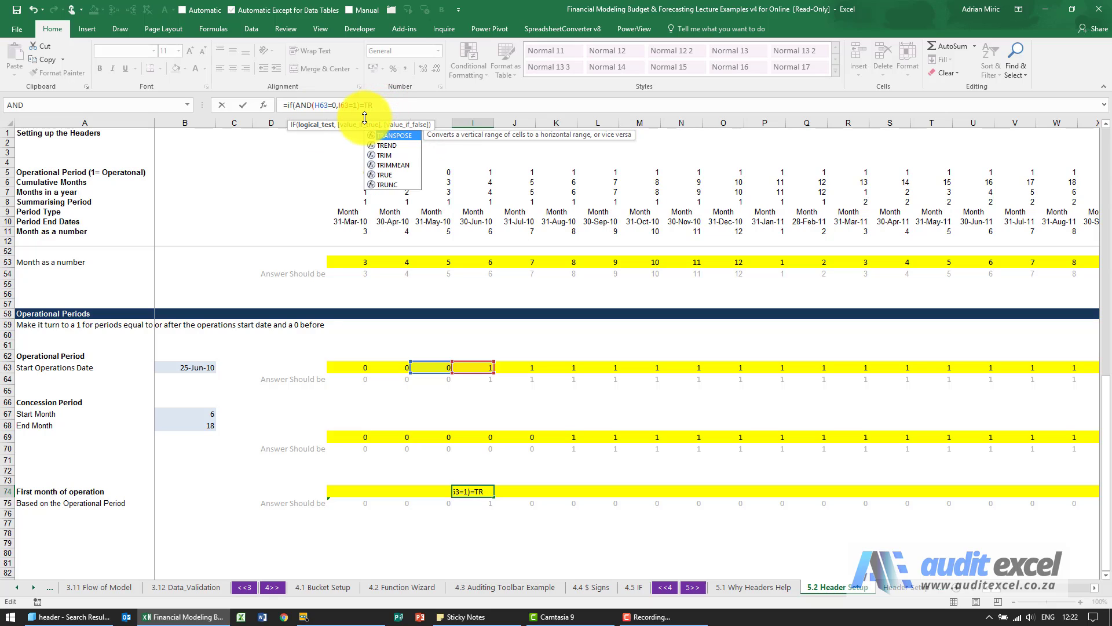
text(UE,1,)
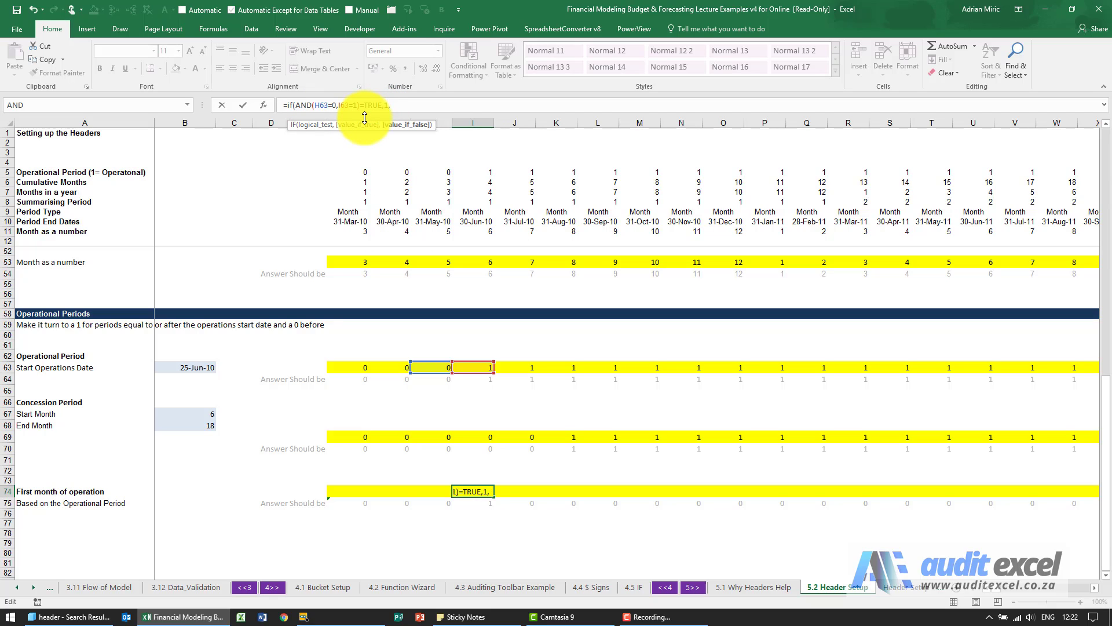
text(0)
key(ctrl+Return)
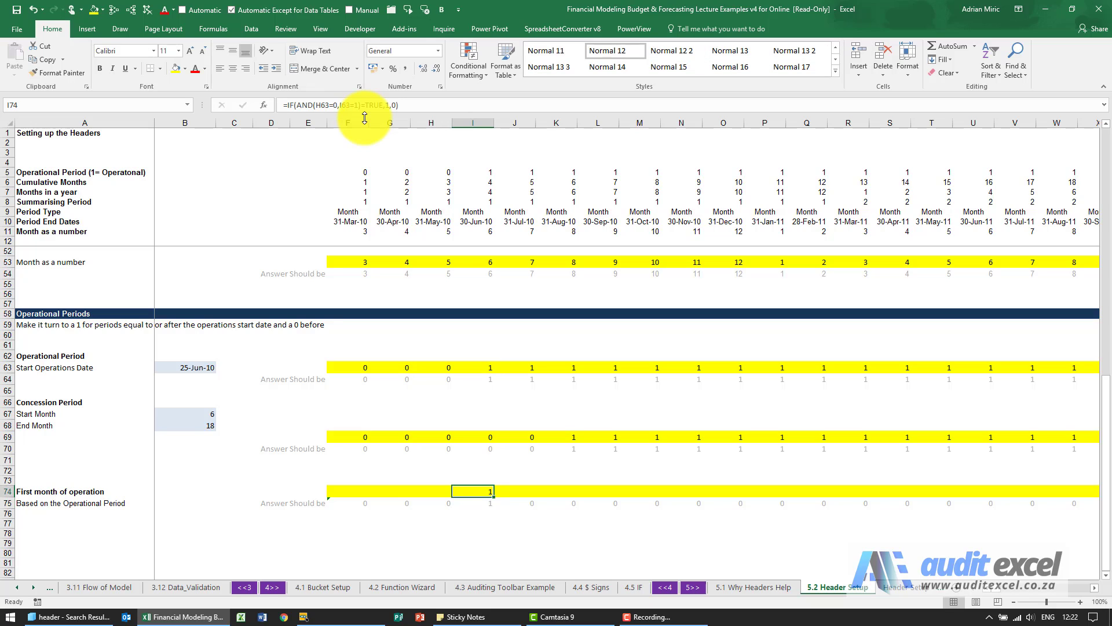
- Copy the I74 formula into the neighbouring cells H74 and J74
key(ctrl+c)
key(Left)
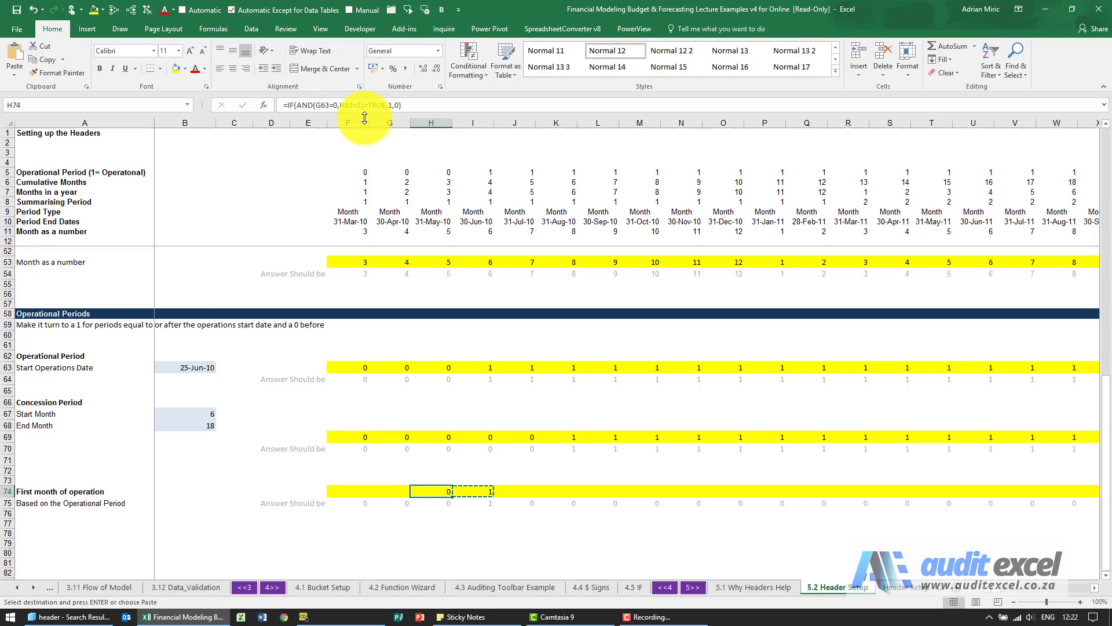
key(Right)
key(Right)
key(ctrl+v)
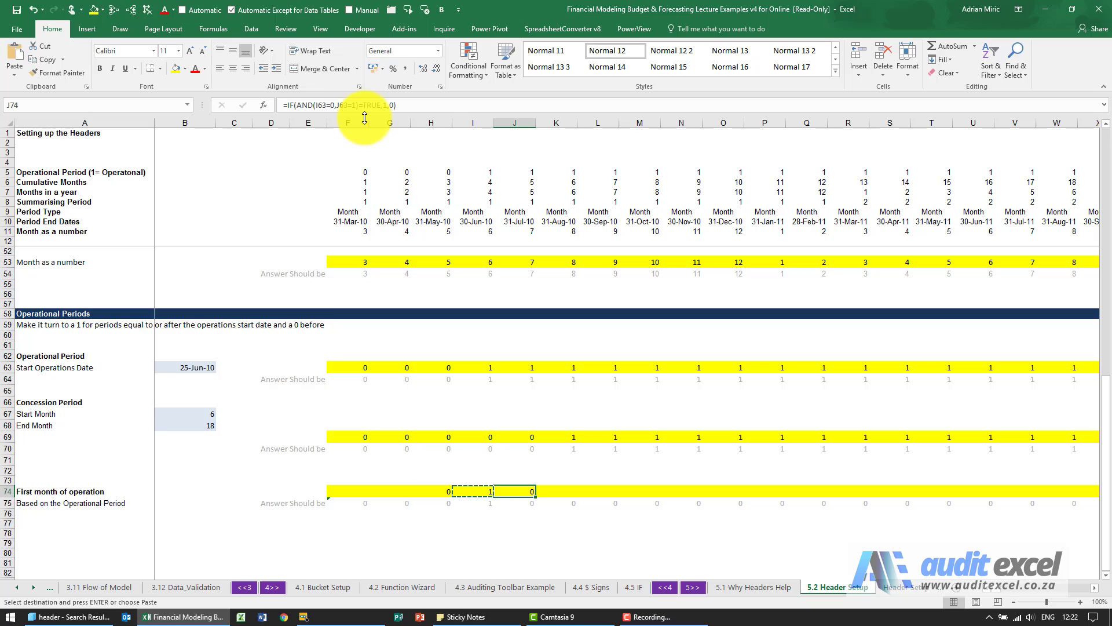
- Paste the first-month formula across the whole highlighted row from F74 to AC74
key(Down)
key(ctrl+Right)
key(Up)
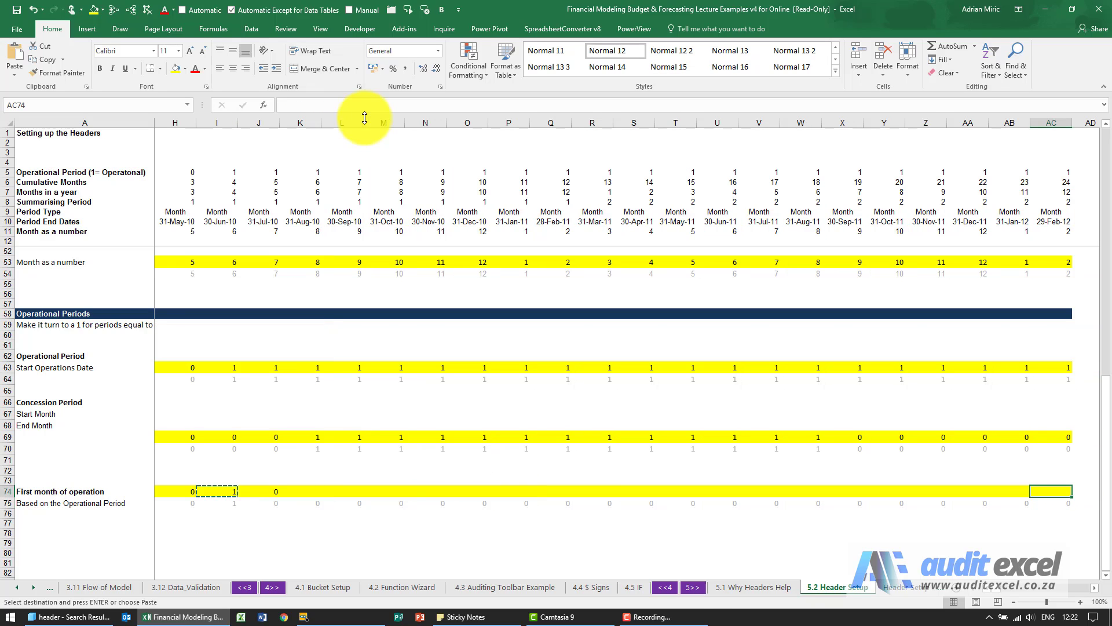
key(ctrl+shift+Left)
key(ctrl+shift+Left)
key(ctrl+shift+Left)
key(shift+Right)
key(shift+Right)
key(shift+Right)
key(shift+Right)
key(shift+Right)
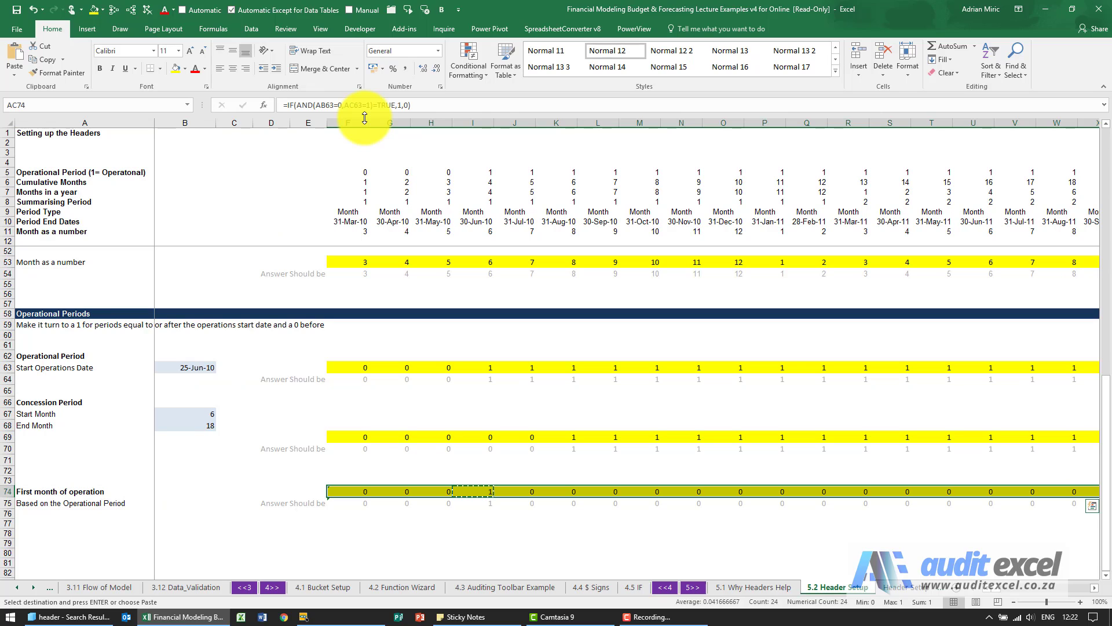
key(ctrl+v)
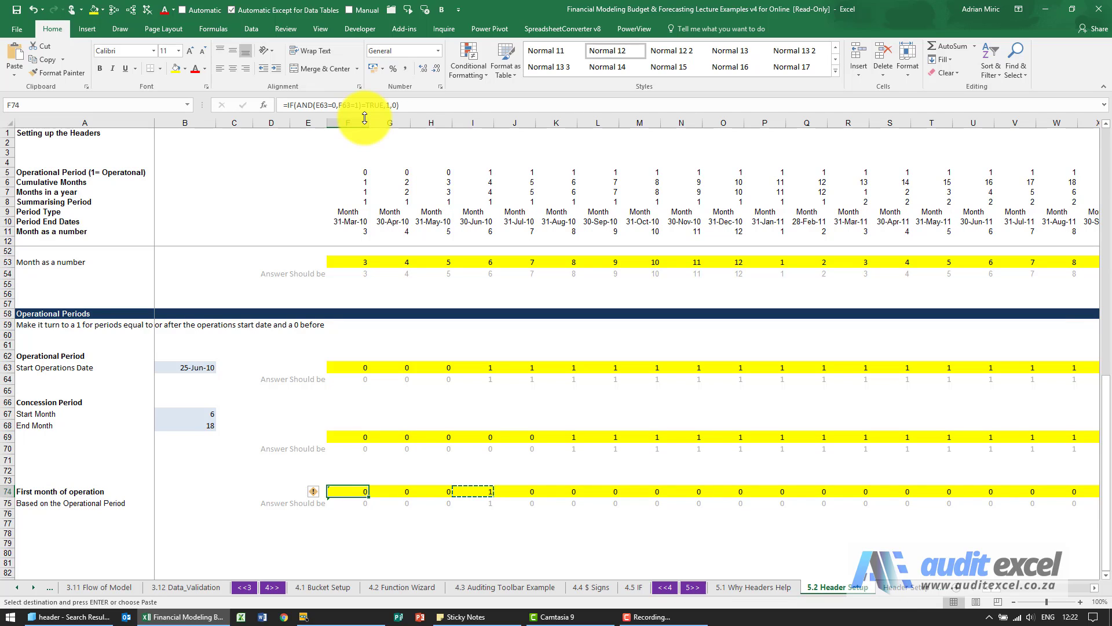